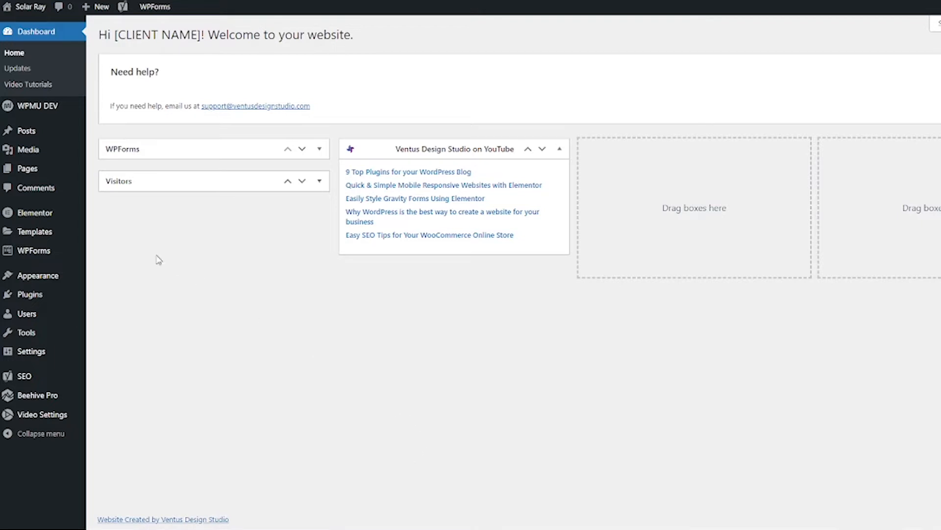
- Create a new Elementor custom code snippet titled "Google Analytics"
mouse_move(73, 219)
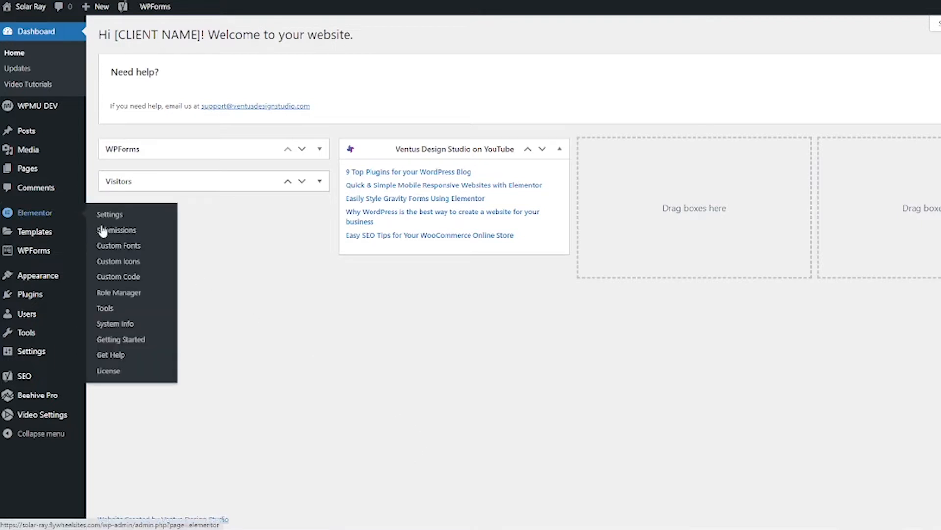
click(136, 279)
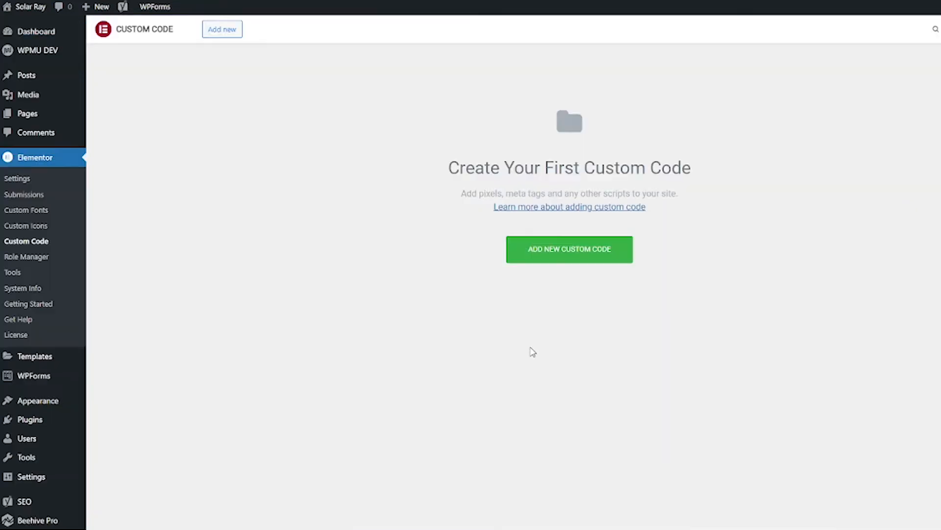
click(577, 260)
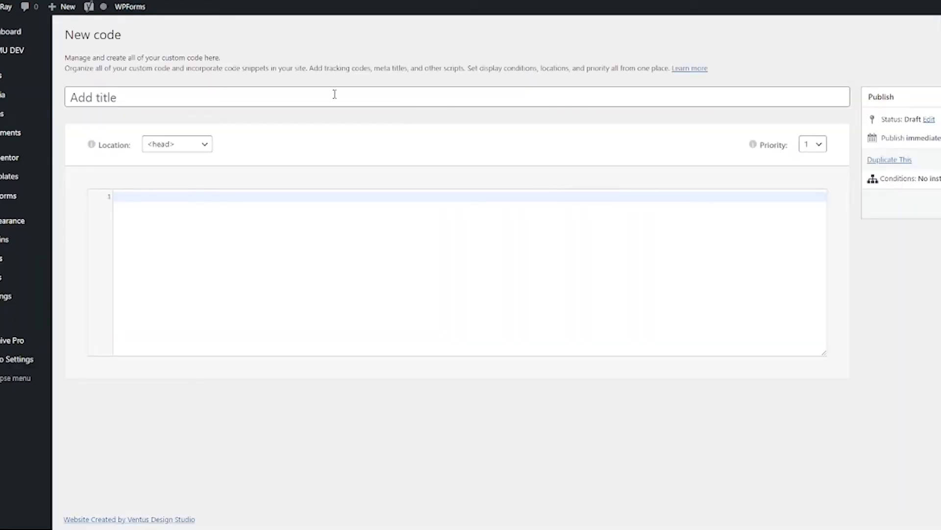
click(329, 93)
text(Goo)
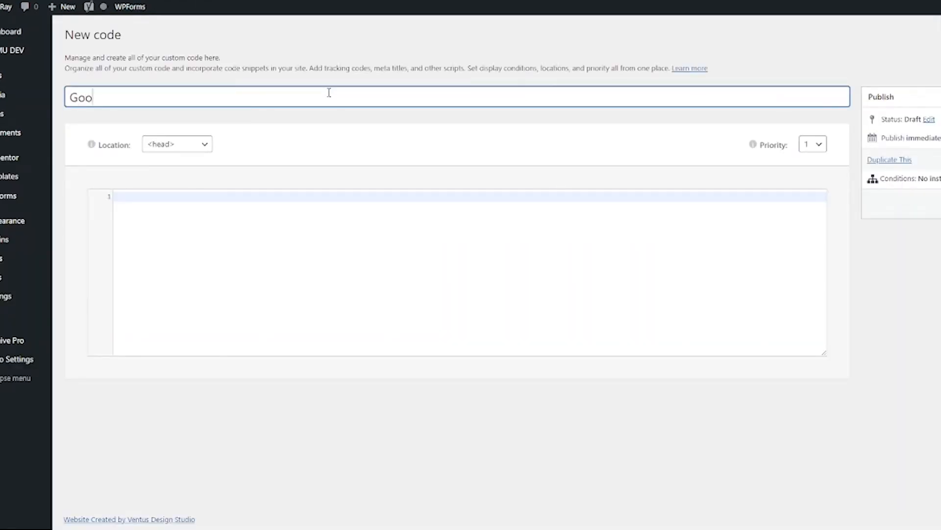
text(gle Analytics)
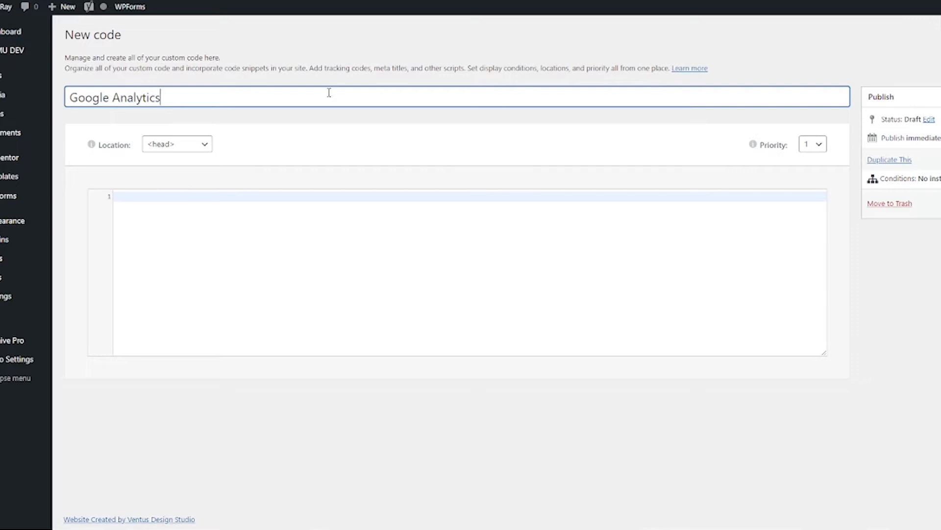
- Set the snippet's location to <head>, paste in the copied Google Analytics tag and start publishing it
click(199, 149)
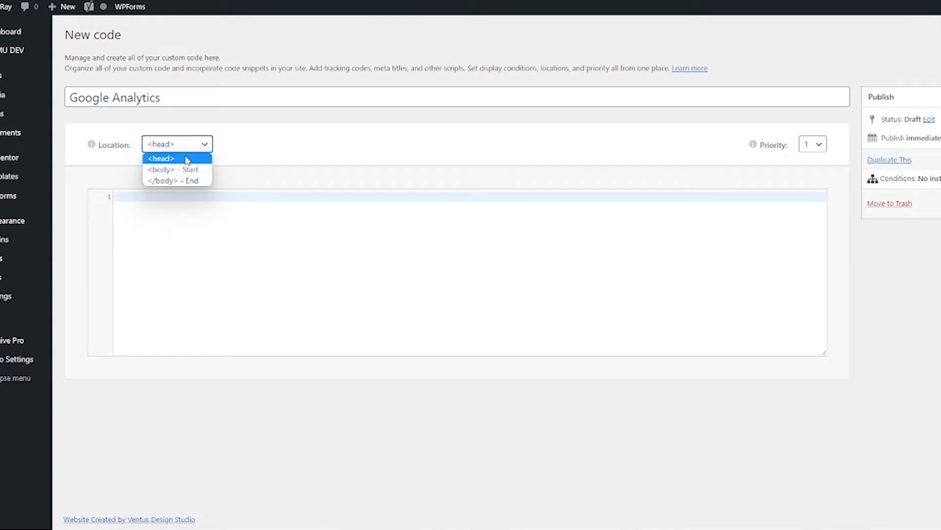
click(186, 159)
click(233, 194)
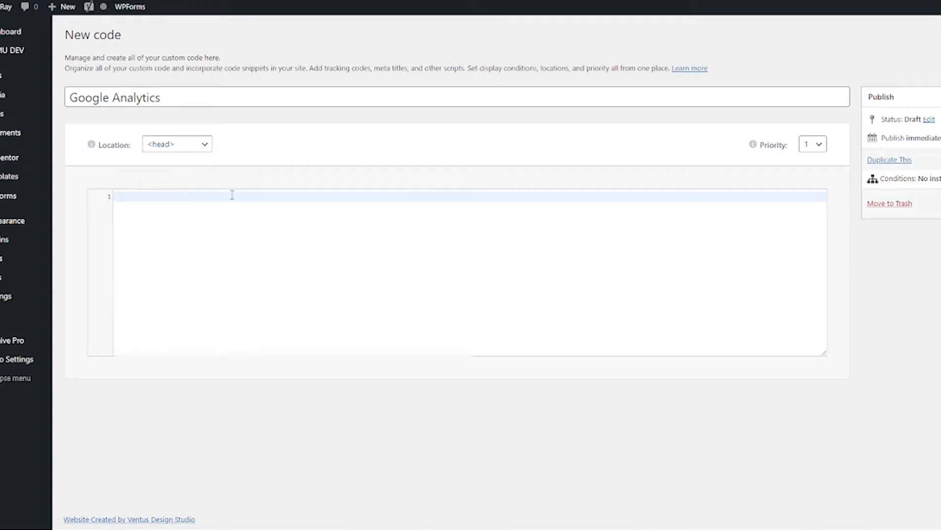
key(ctrl+v)
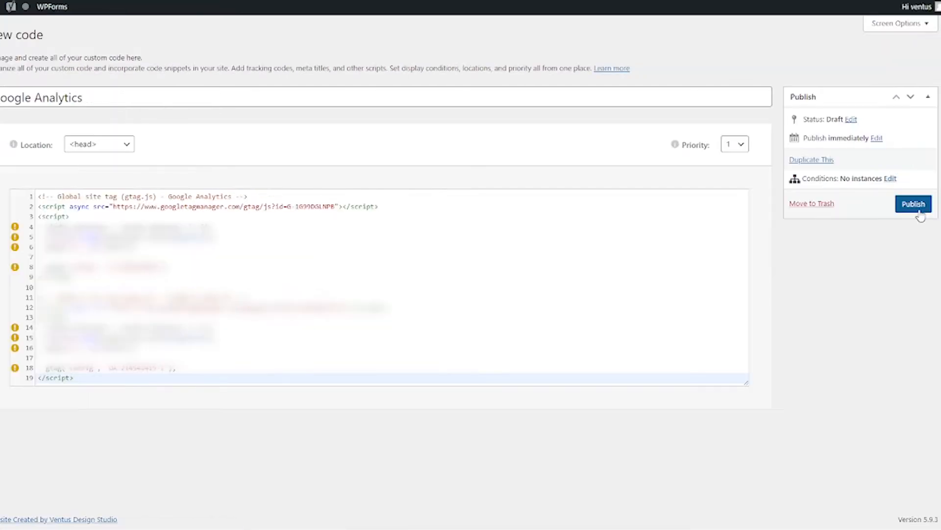
click(918, 210)
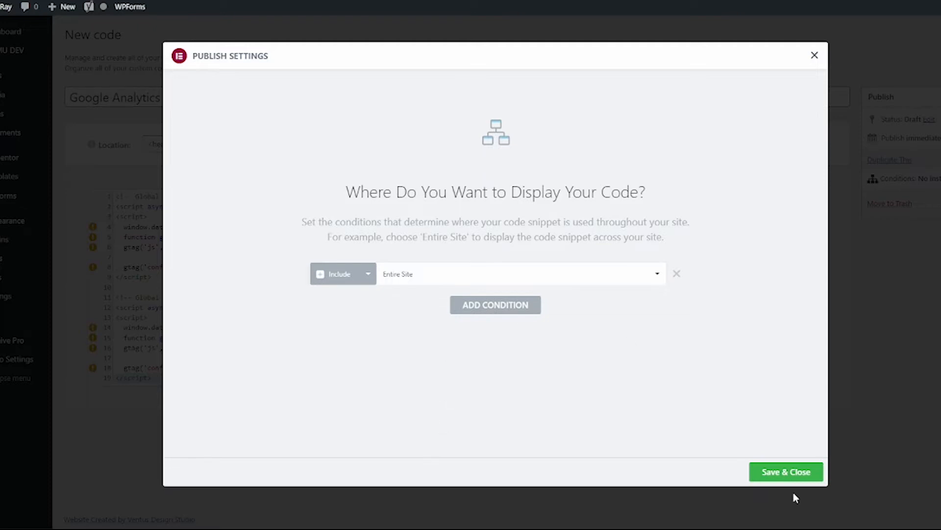
click(464, 308)
click(350, 306)
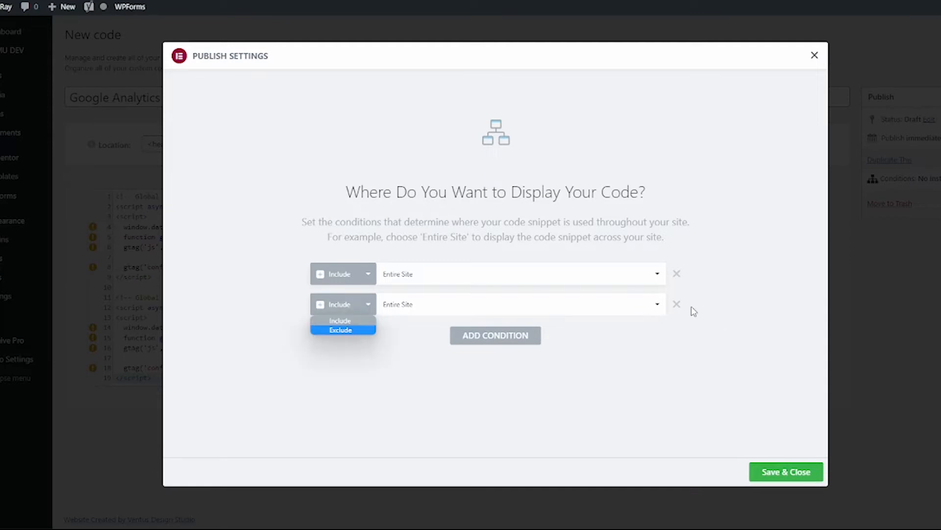
click(675, 308)
- Save the publish settings with the code included on the entire site
click(764, 469)
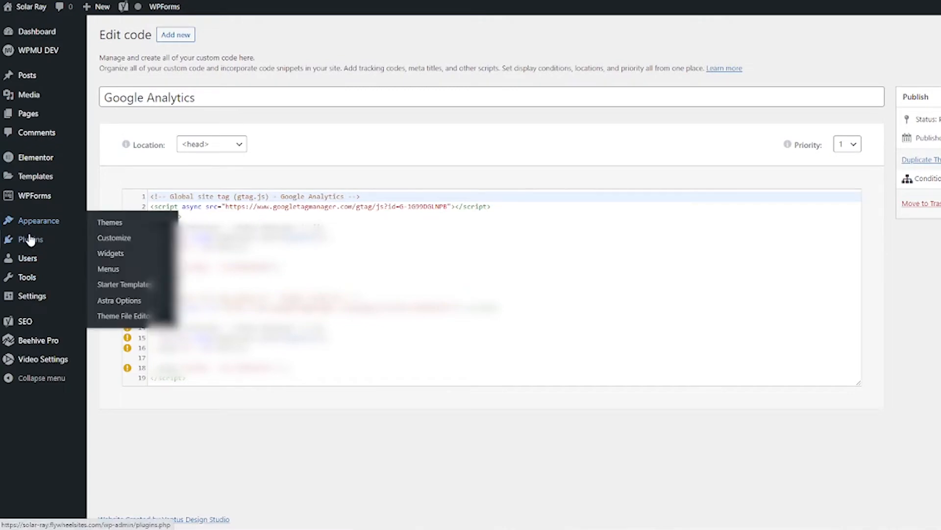
- Search the plugin directory for "insert headers and footers", then install and activate Insert Headers and Footers by WPBeginner
mouse_move(30, 239)
click(110, 263)
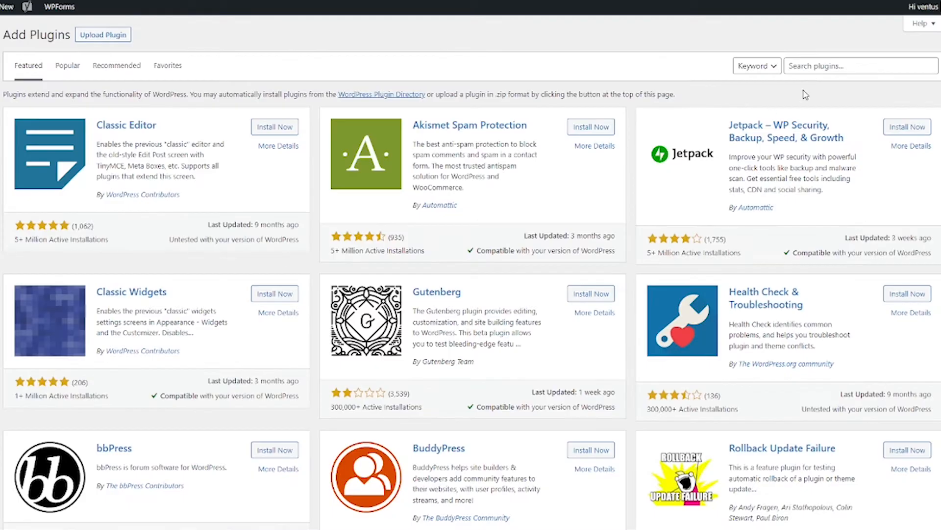
click(844, 65)
text(insert hea)
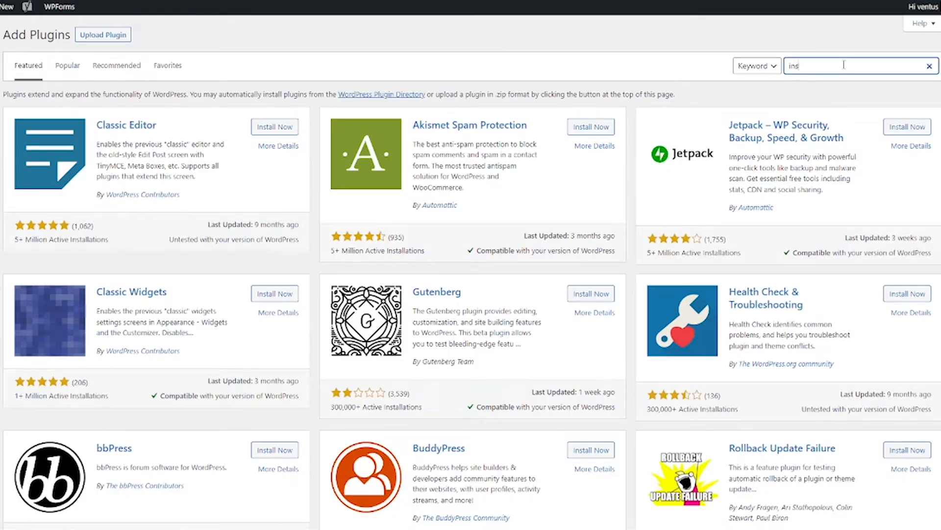
text(ders and footers)
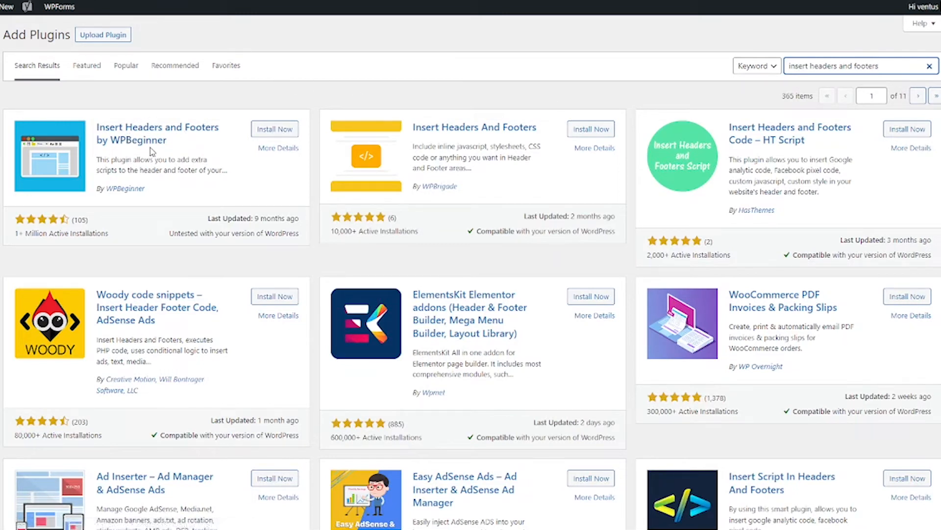
click(271, 130)
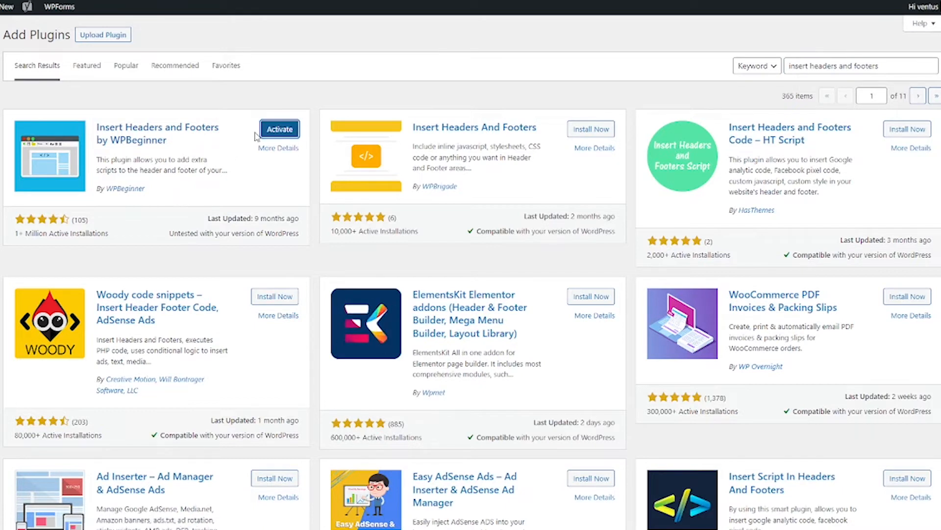
click(265, 130)
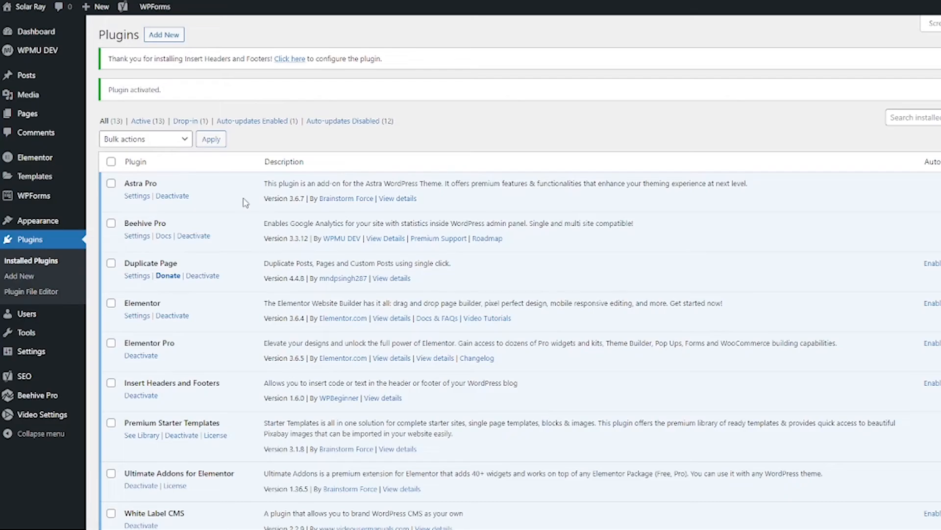
- Open the Insert Headers and Footers settings and paste the Google Analytics tag into Scripts in Header
mouse_move(41, 356)
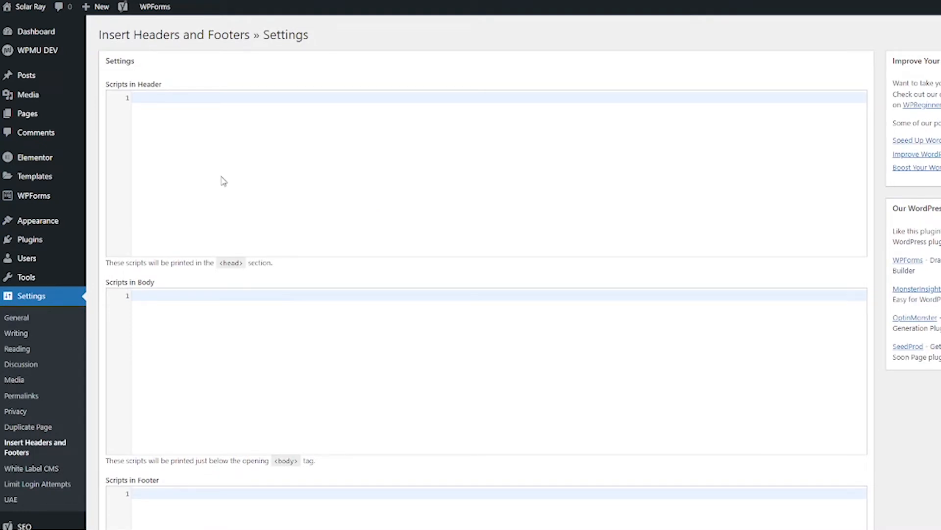
scroll(255, 373, down, 5)
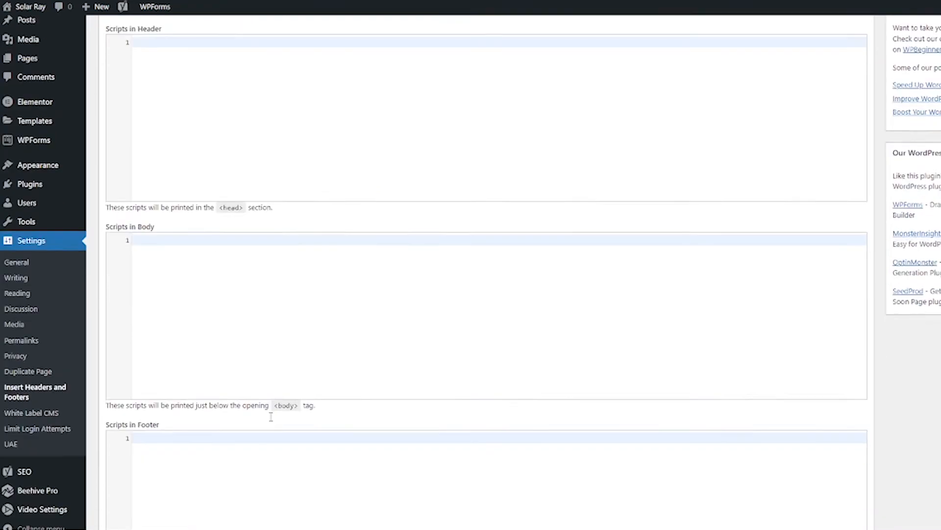
scroll(269, 435, up, 5)
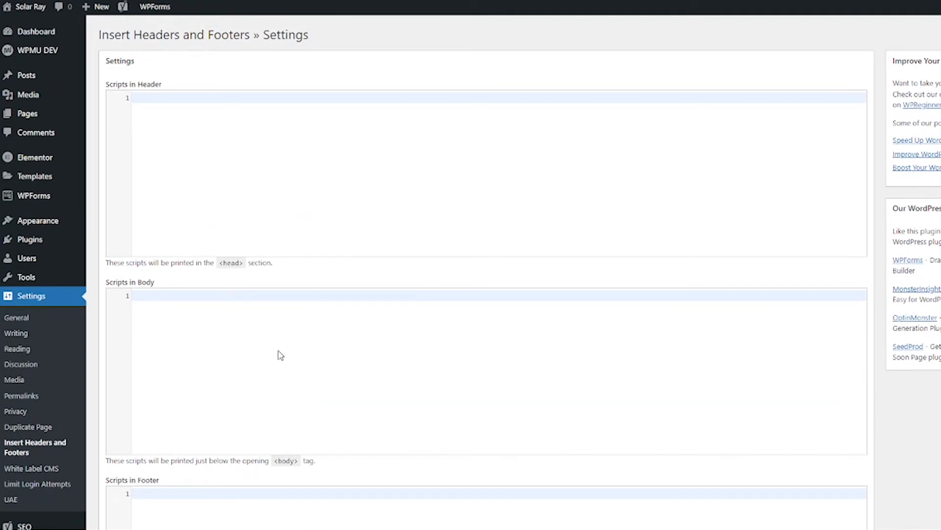
scroll(328, 341, down, 2)
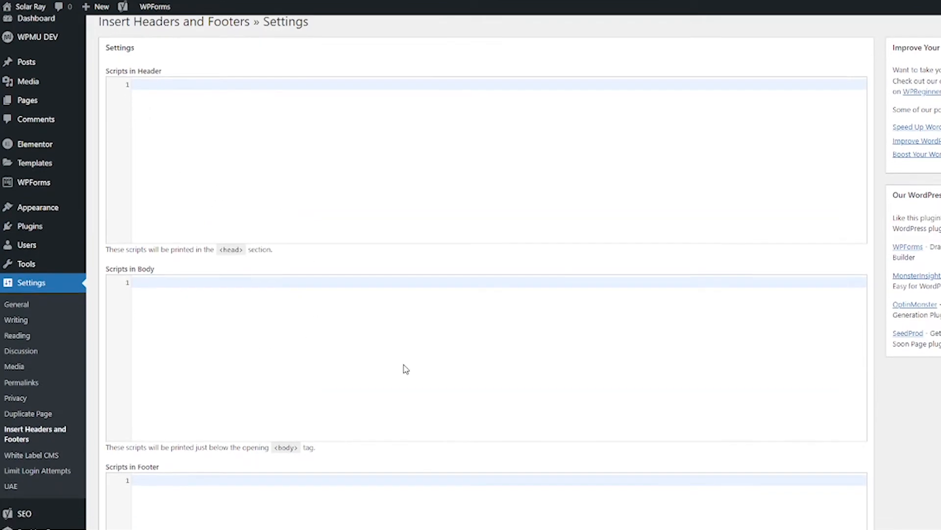
scroll(265, 168, up, 2)
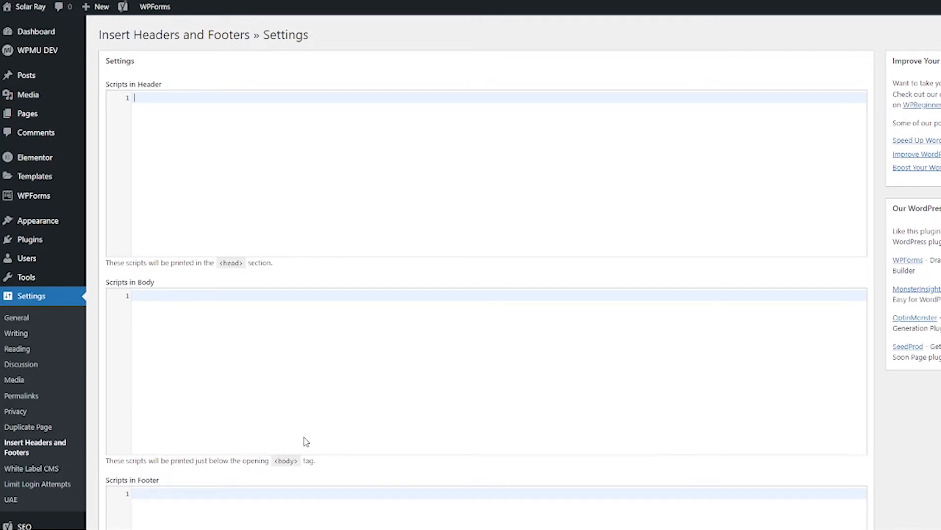
scroll(304, 441, down, 5)
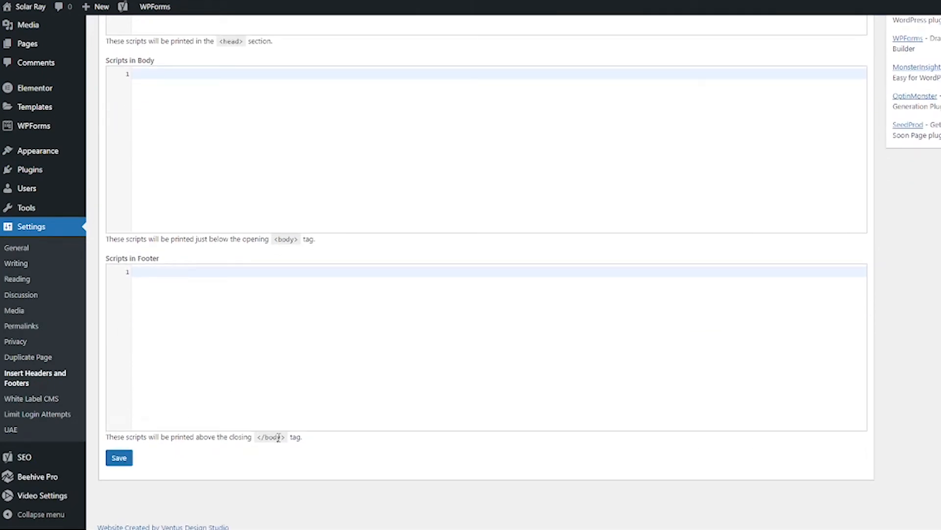
scroll(447, 391, up, 5)
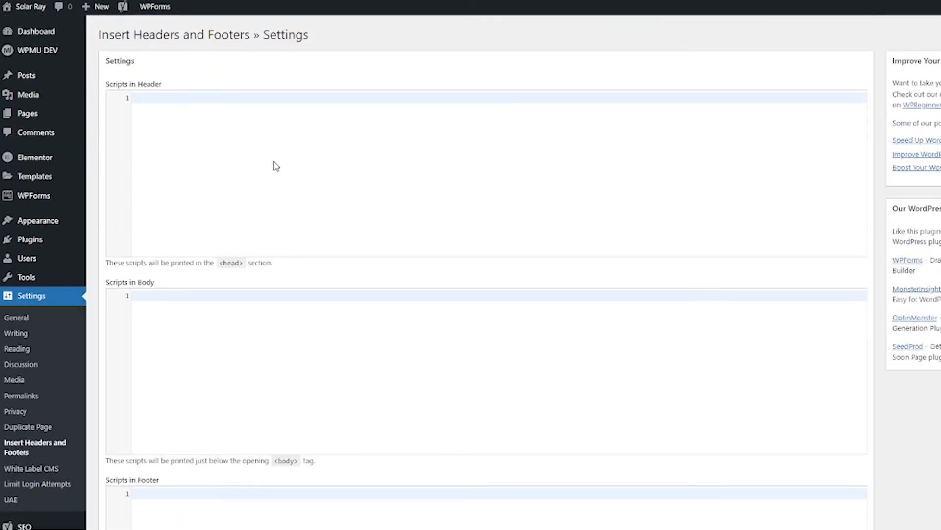
click(270, 151)
key(ctrl+v)
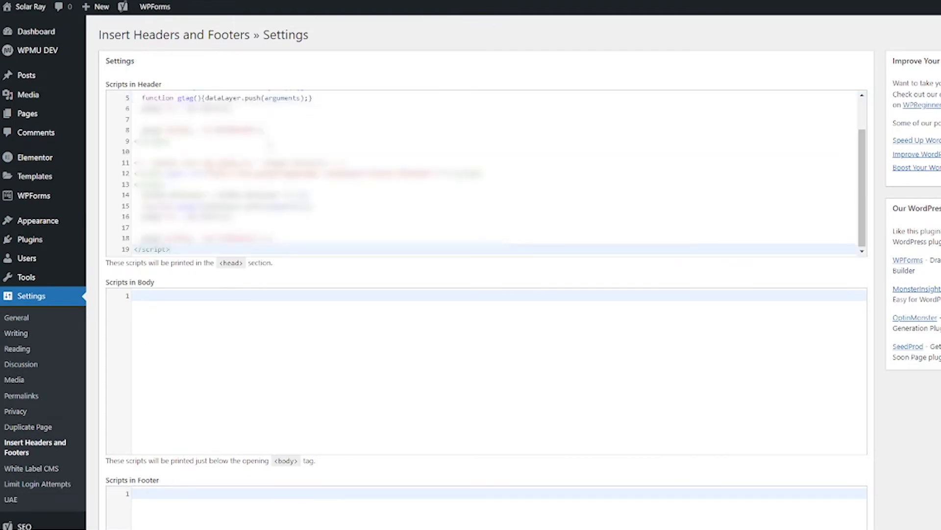
scroll(284, 285, down, 5)
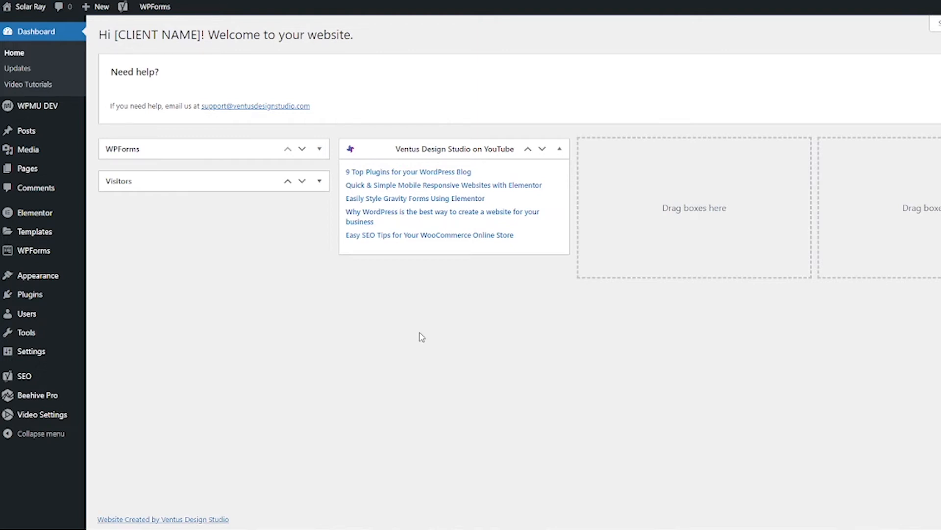
- Open the Theme File Editor from the dashboard and acknowledge the warning about direct theme edits
mouse_move(79, 274)
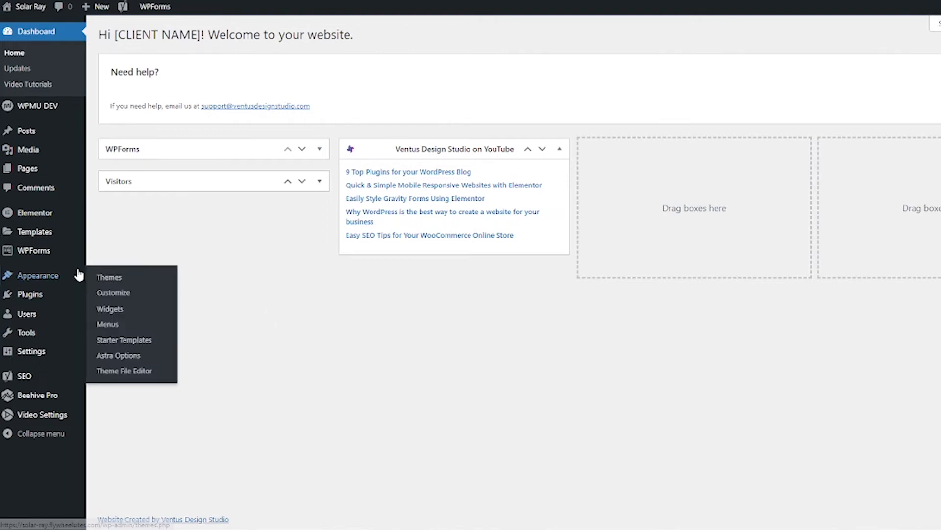
click(160, 375)
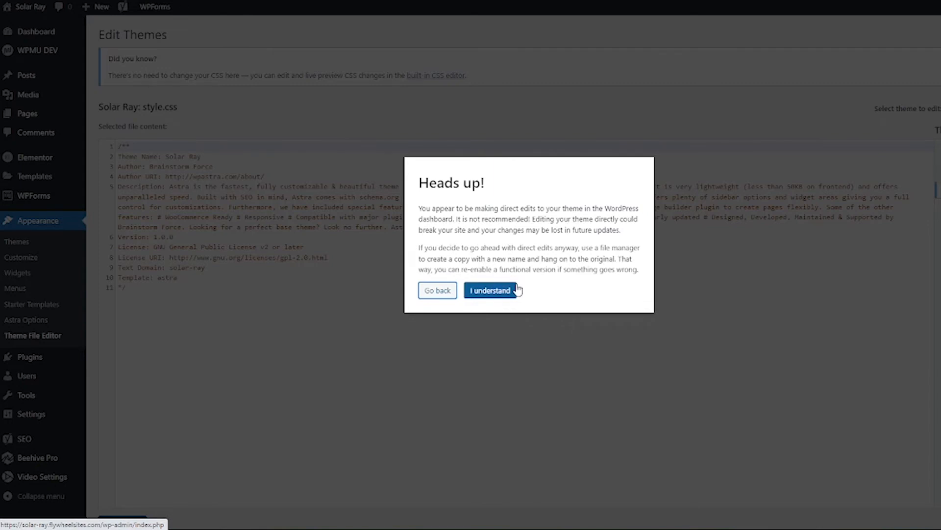
click(490, 290)
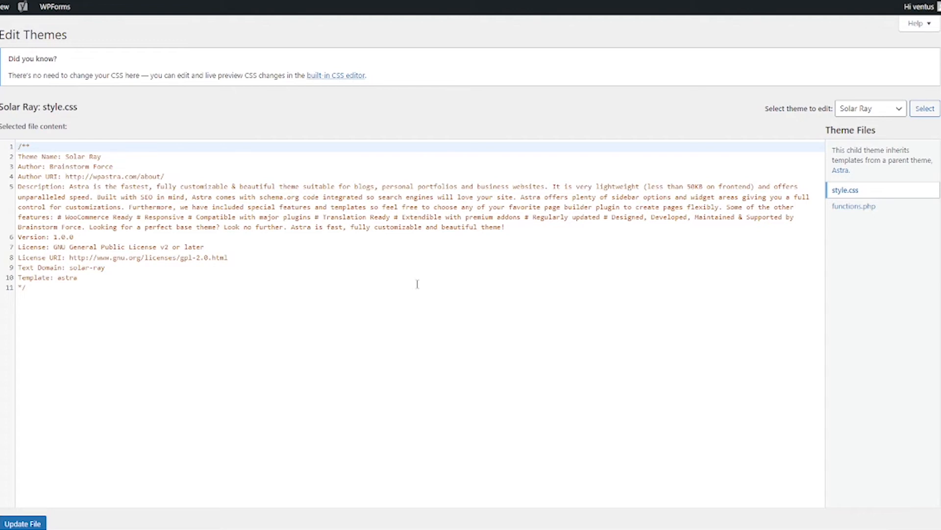
- Switch the theme being edited to the parent theme Astra and open its header.php file
click(883, 108)
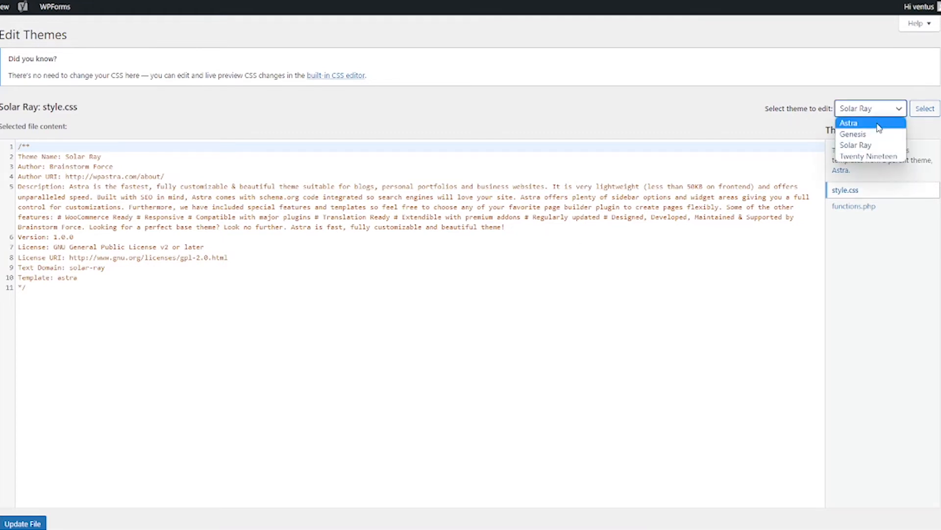
click(879, 124)
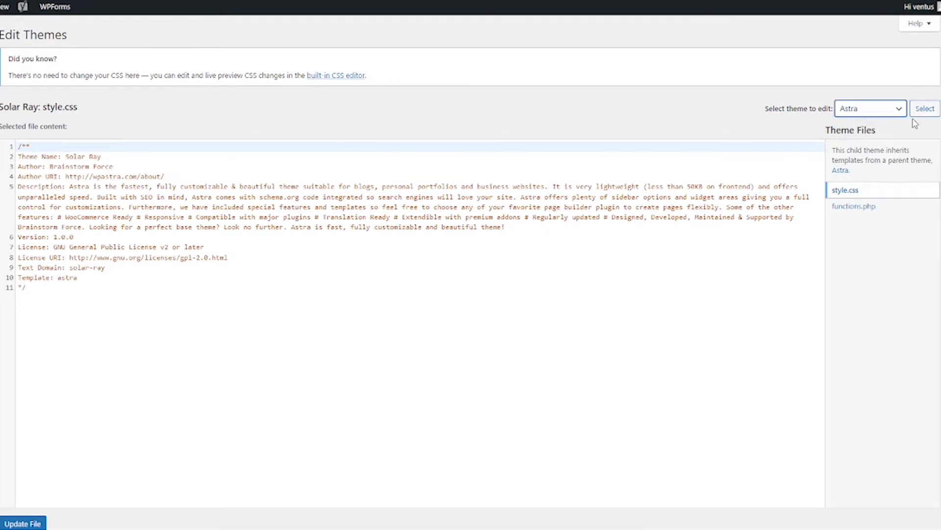
click(927, 109)
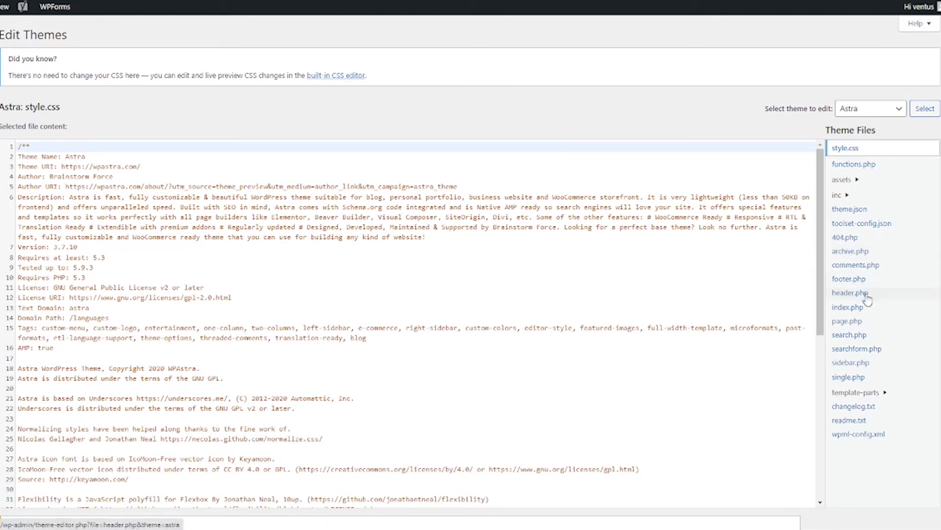
click(850, 292)
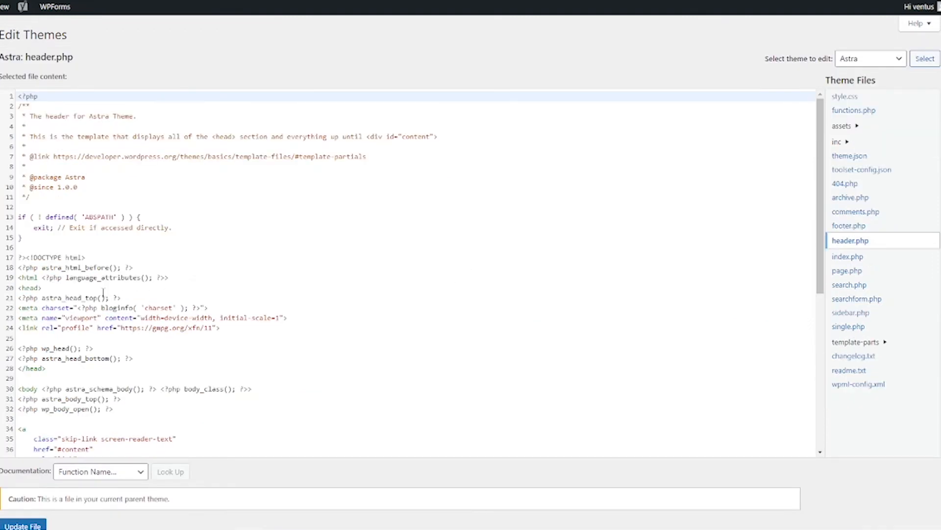
- Highlight the opening <head> tag and the closing </head> tag in header.php to locate the head section
click(70, 289)
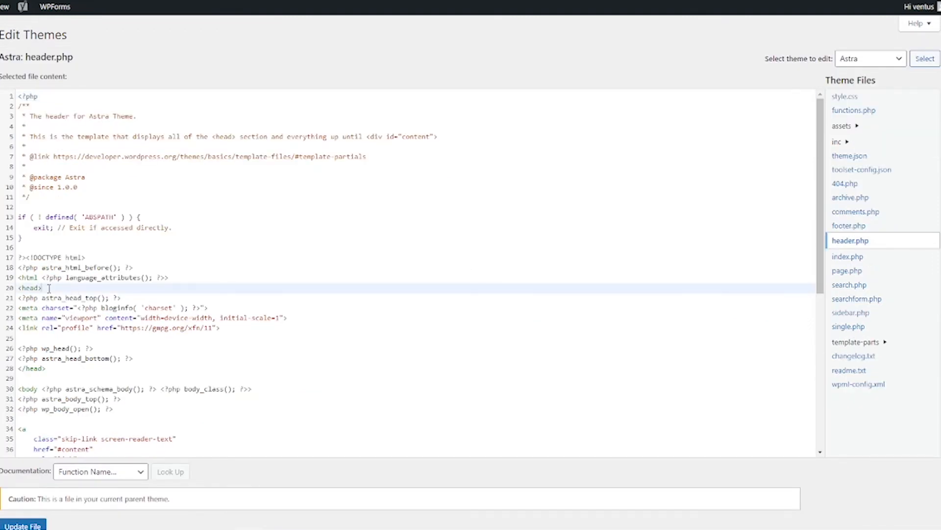
drag(49, 290, 18, 287)
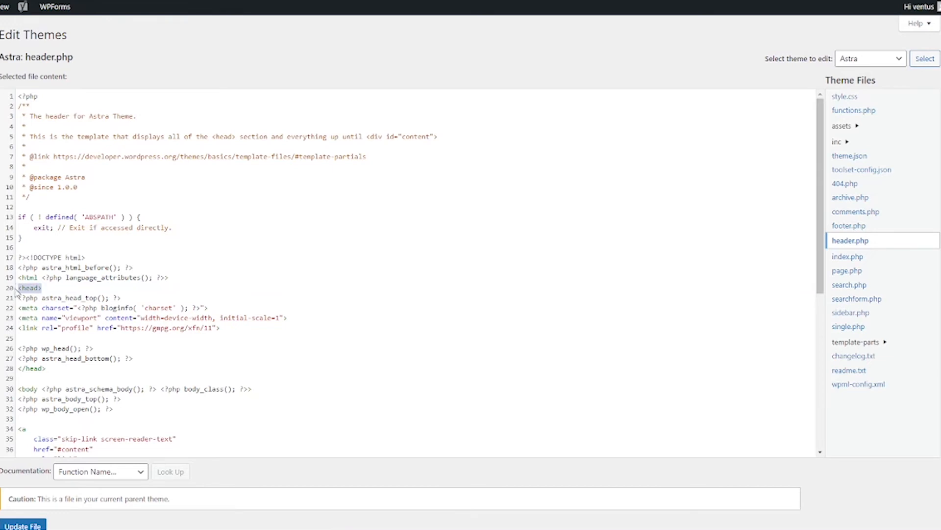
click(48, 369)
drag(47, 368, 8, 372)
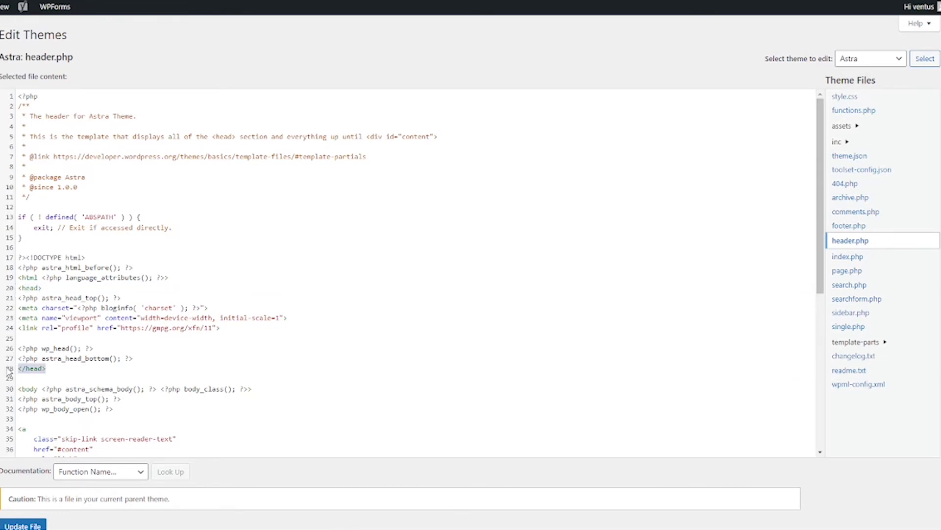
- Make room directly below the opening <head> tag in header.php and paste the Google Analytics tag there
click(124, 289)
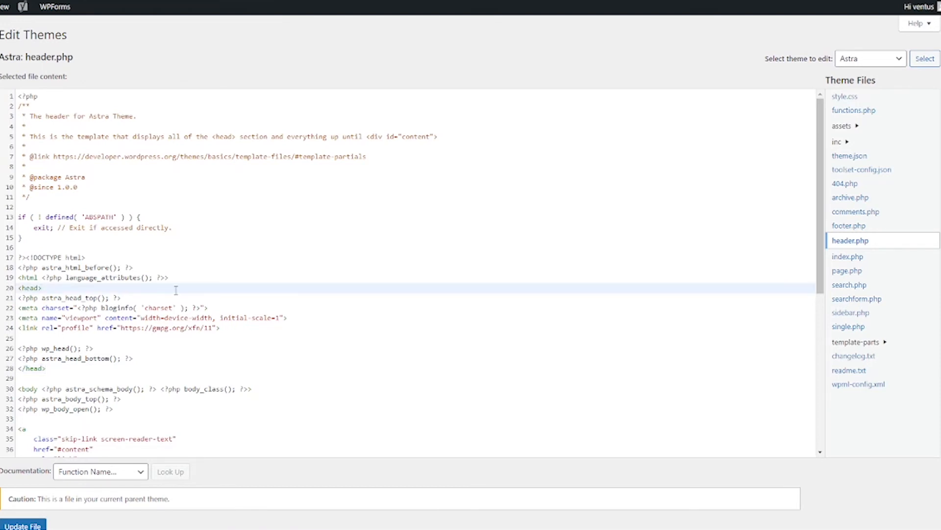
key(Return)
key(Return)
key(Up)
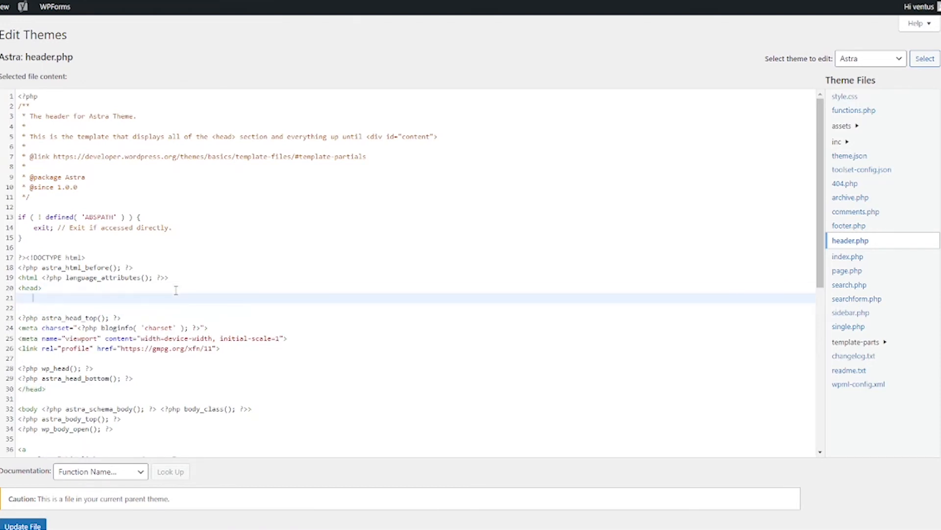
key(ctrl+v)
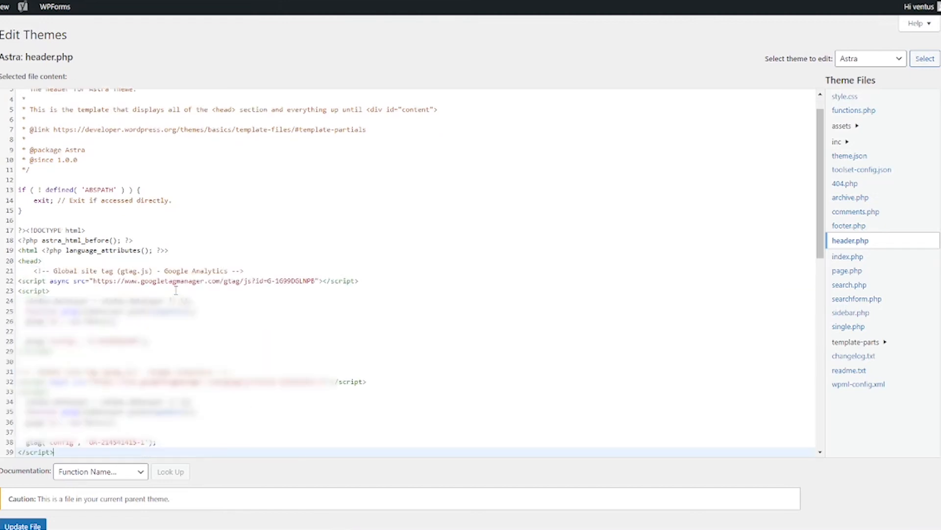
- Undo the pasted Google Analytics tag and remove the empty lines below the opening <head> tag
key(ctrl+z)
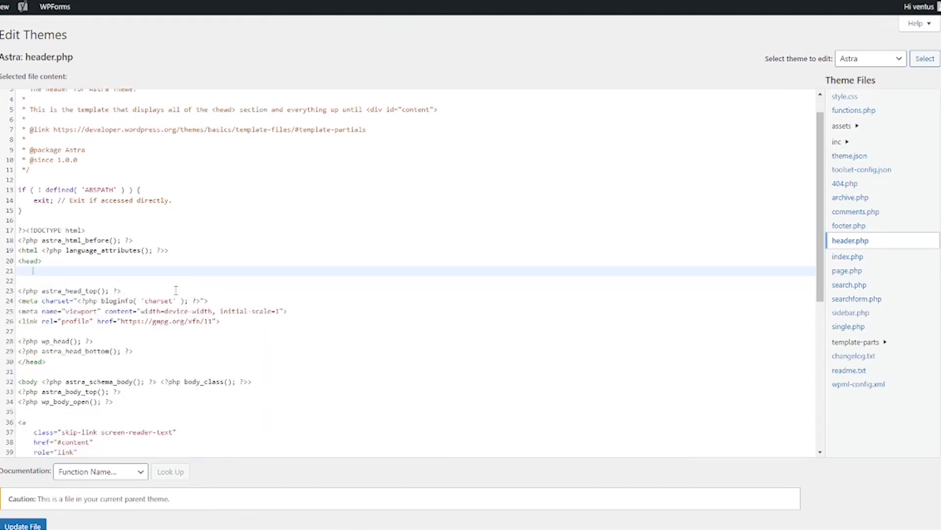
key(BackSpace)
key(Down)
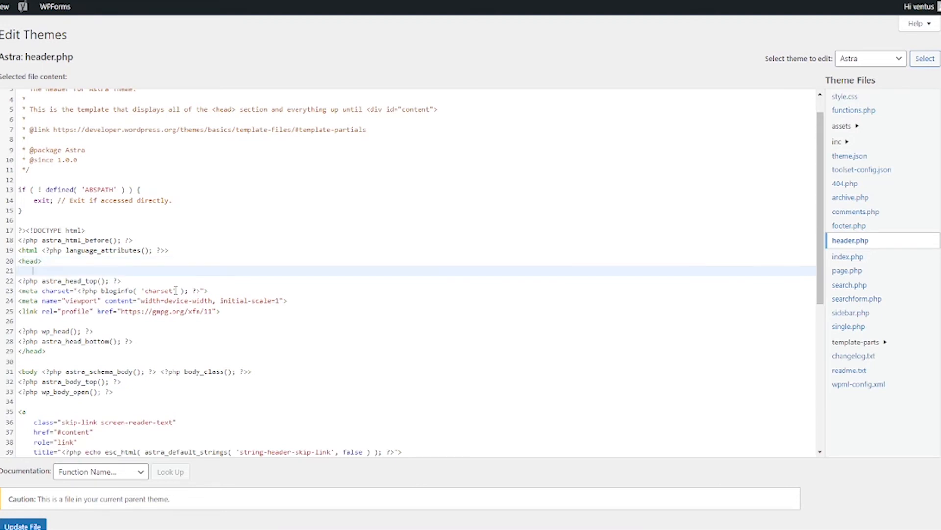
key(BackSpace)
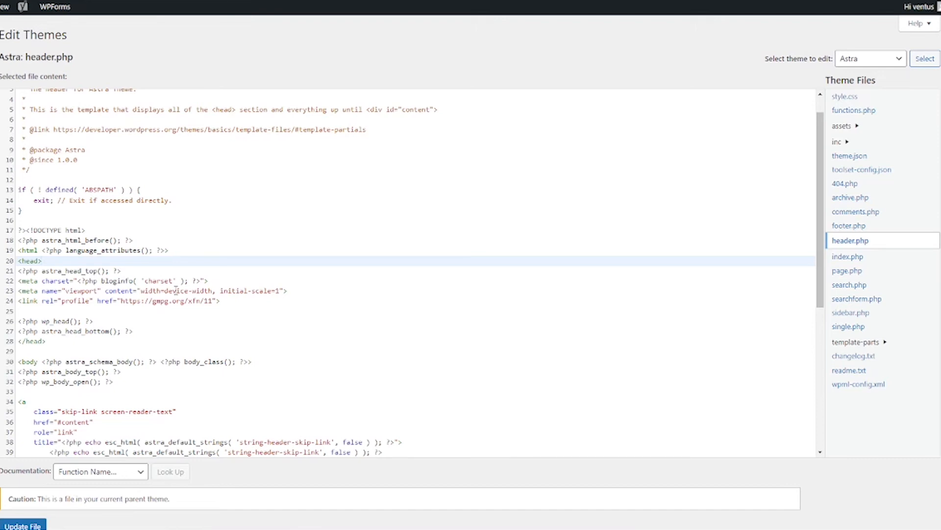
- Add an empty line after the opening <head> tag and another just before the closing </head> tag
key(Return)
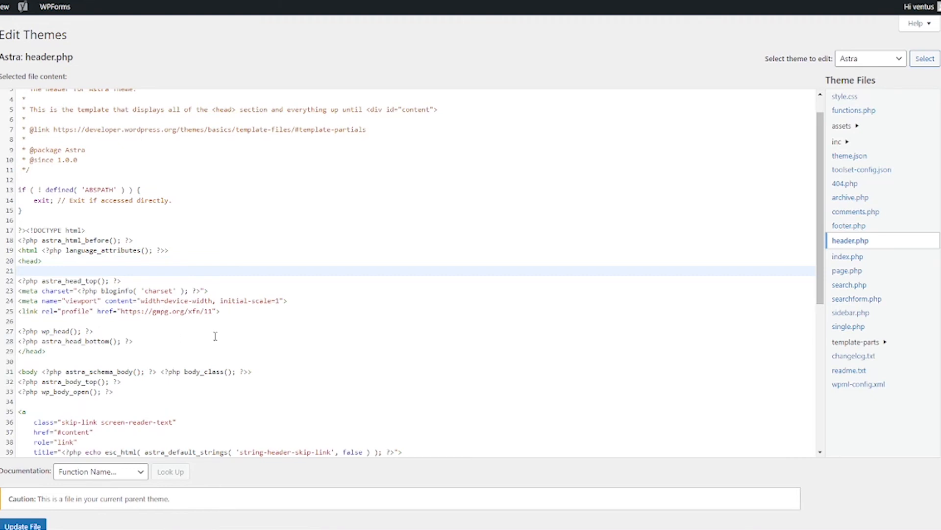
click(194, 342)
key(Return)
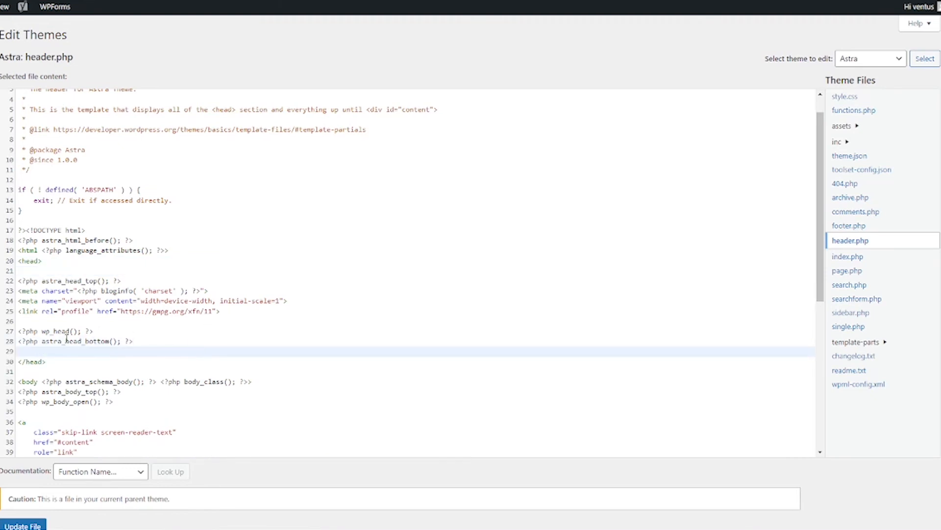
drag(40, 352, 13, 358)
key(BackSpace)
- Highlight the opening <body> tag line in header.php and add an empty line directly below it
triple_click(46, 382)
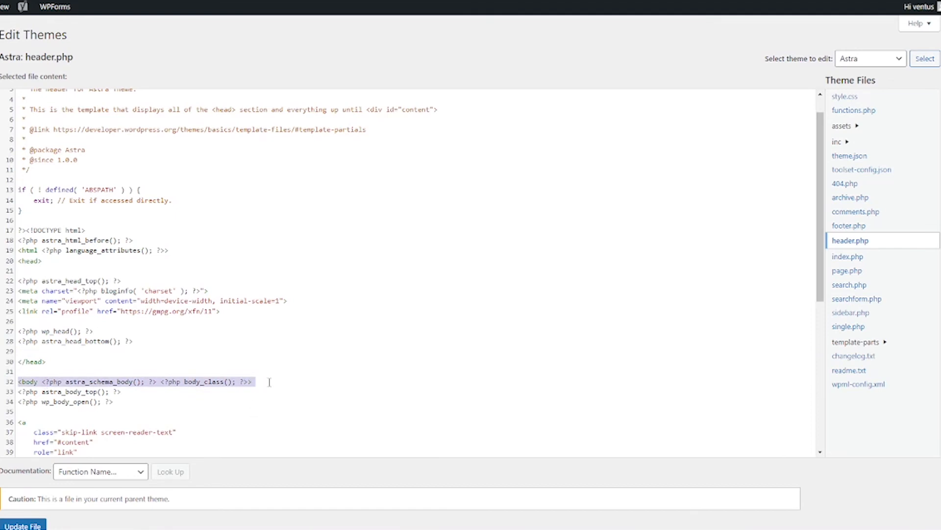
click(324, 387)
key(Return)
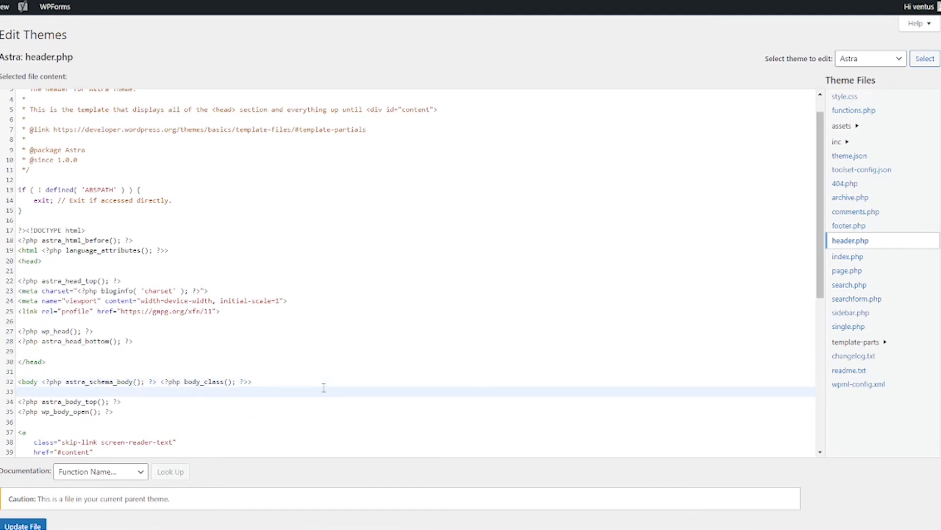
- Open the Astra theme's footer.php file and discard the unsaved header.php changes
scroll(328, 393, down, 1)
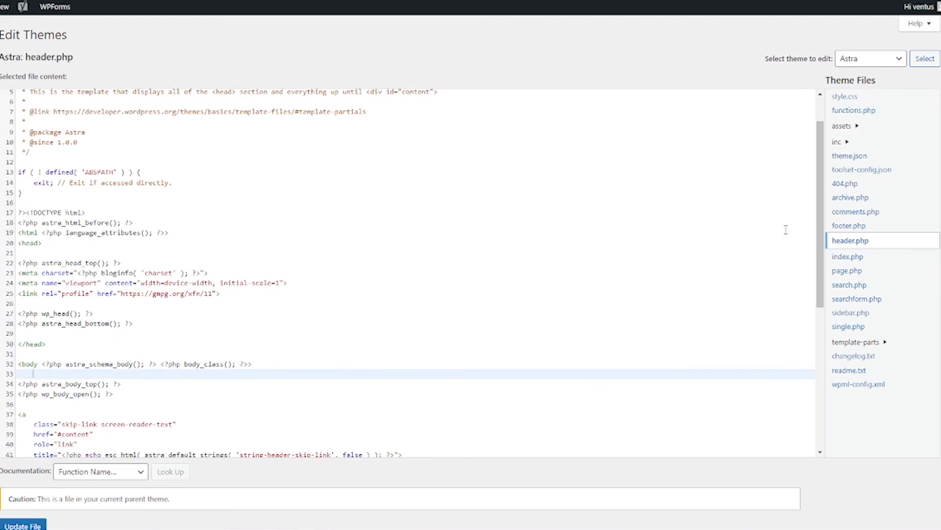
click(854, 230)
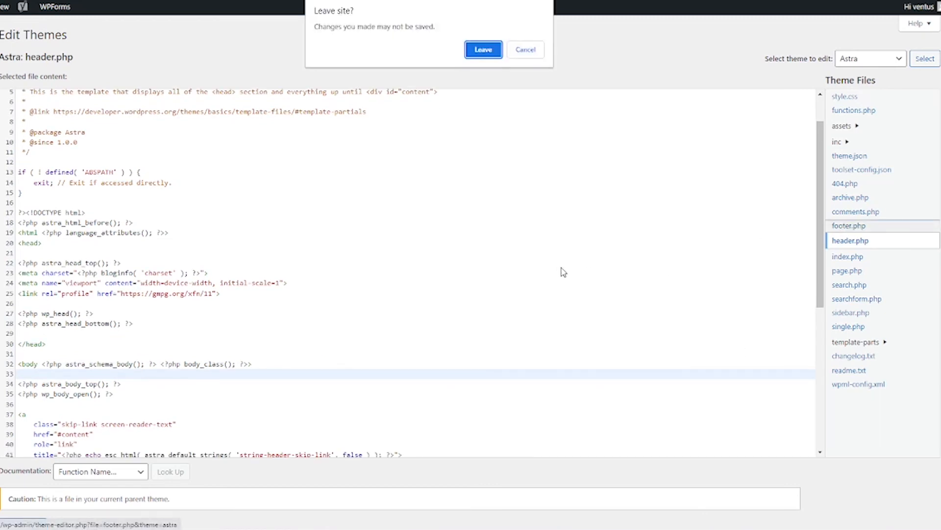
click(494, 52)
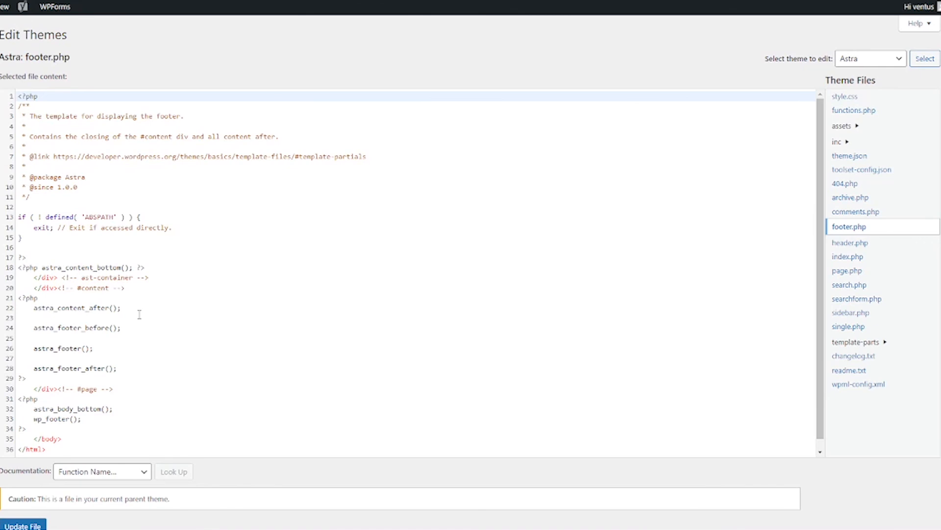
- Add an empty line just above the closing </body> tag in footer.php and update the file
click(68, 428)
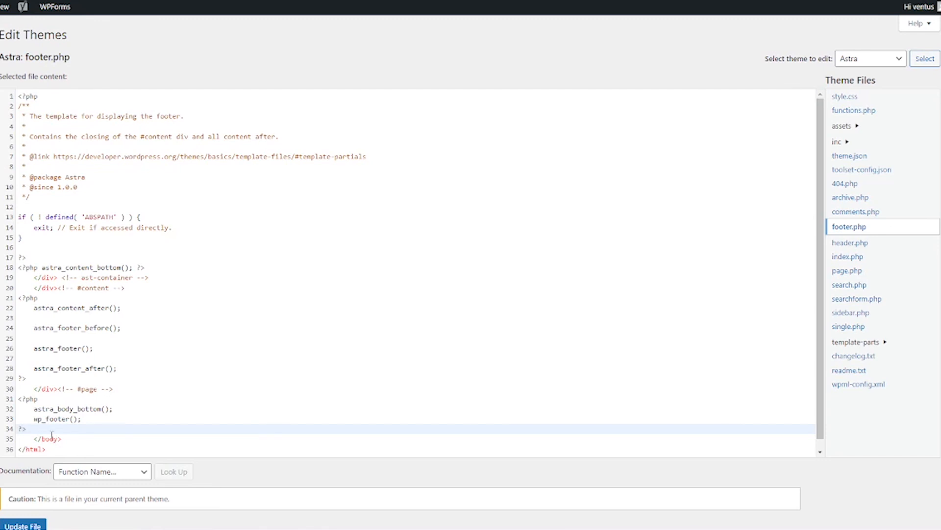
key(Return)
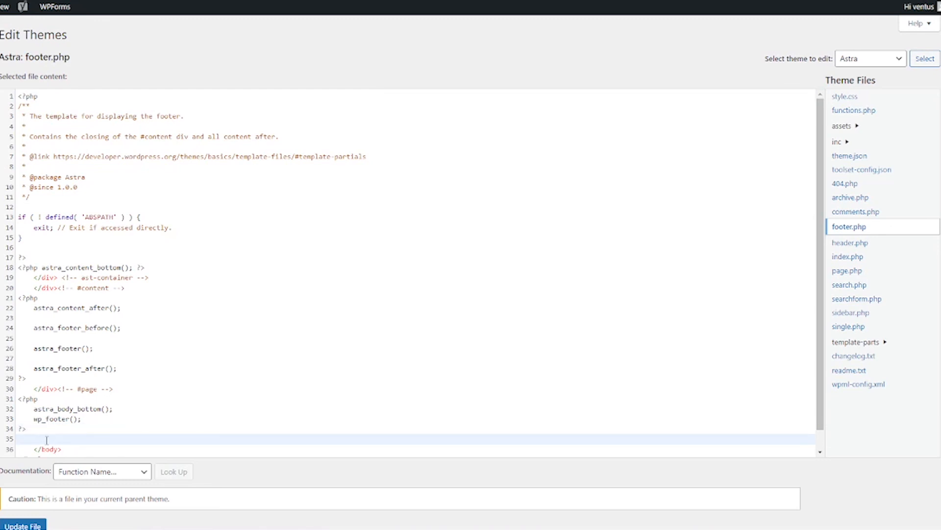
scroll(69, 434, down, 1)
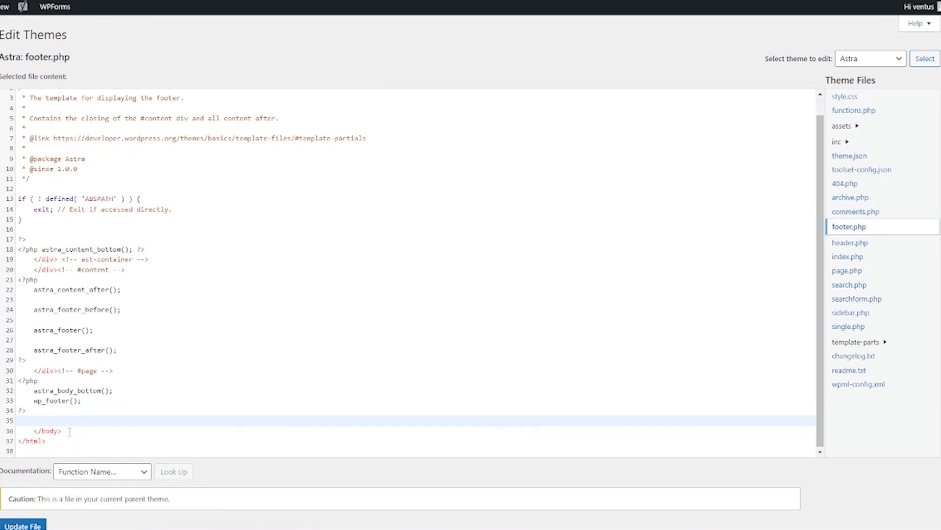
click(31, 524)
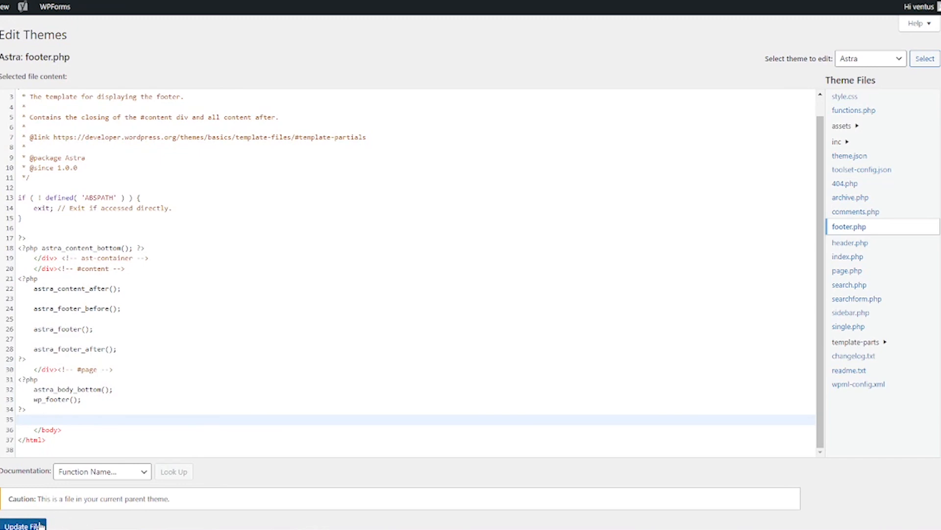